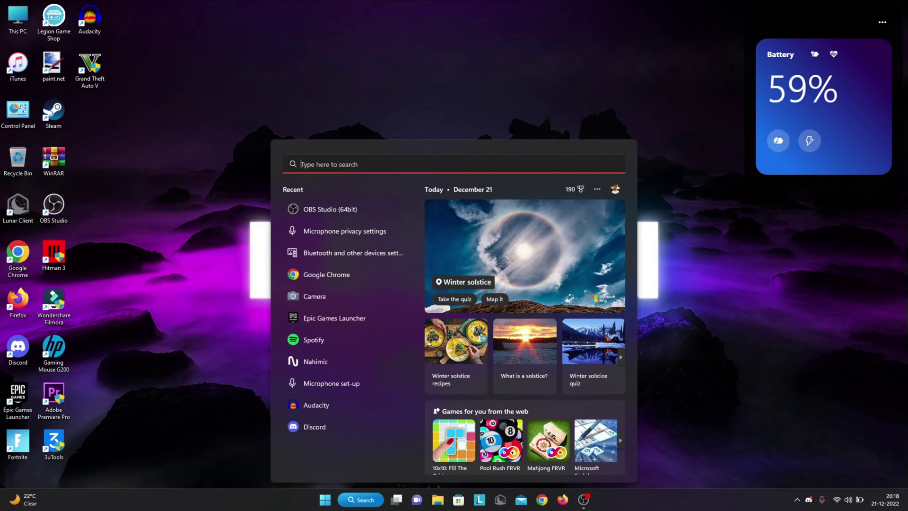
Search 'updates', install Windows updates until the PC is up to date, and close Settings.
text(steam)
key(BackSpace)
key(BackSpace)
key(BackSpace)
key(BackSpace)
key(BackSpace)
text(updates)
key(Return)
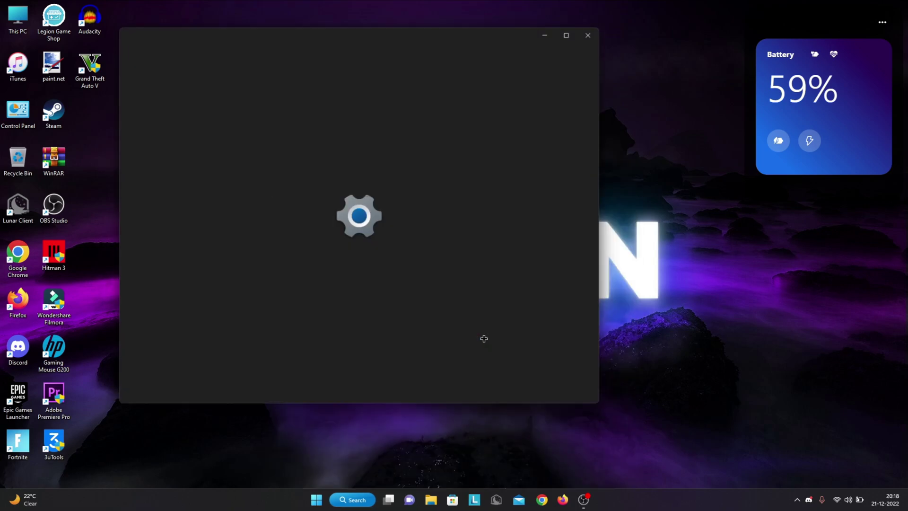
click(556, 106)
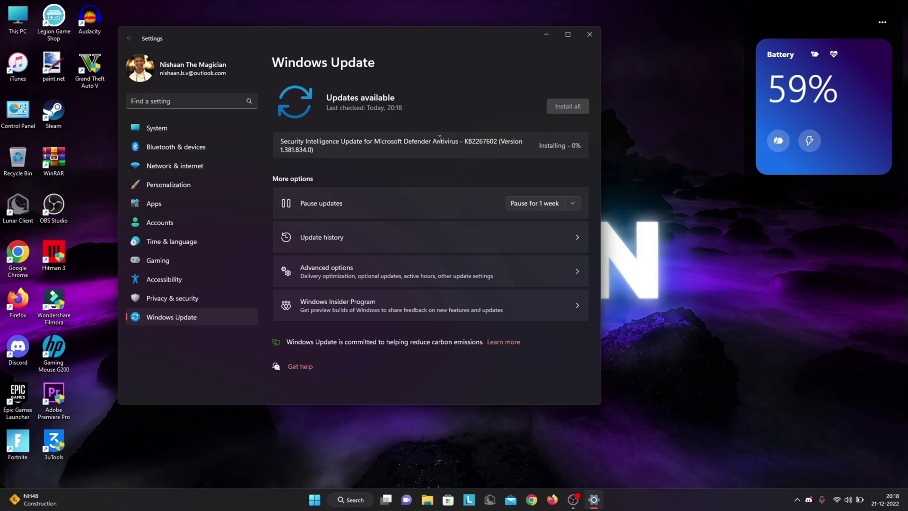
click(589, 34)
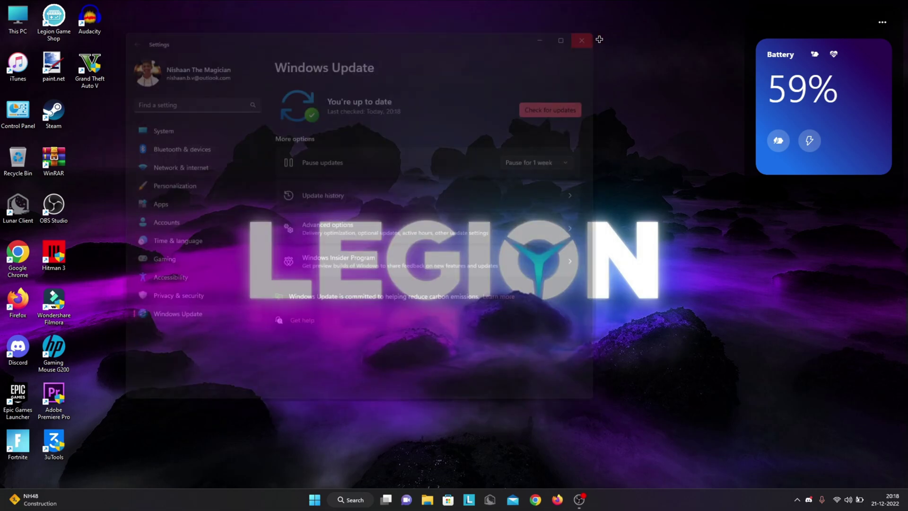
Launch GeForce Experience from the system tray and confirm the Game Ready driver is current.
click(797, 501)
right_click(814, 456)
click(740, 455)
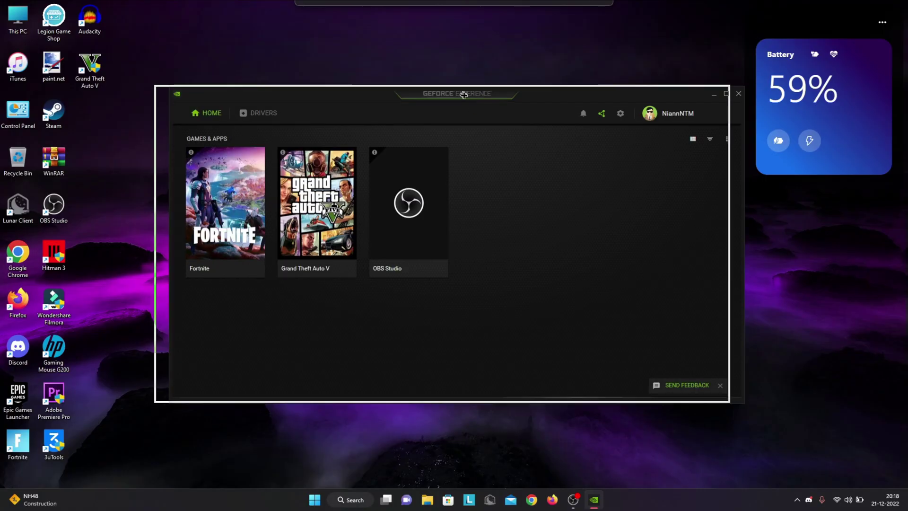
drag(471, 95, 470, 101)
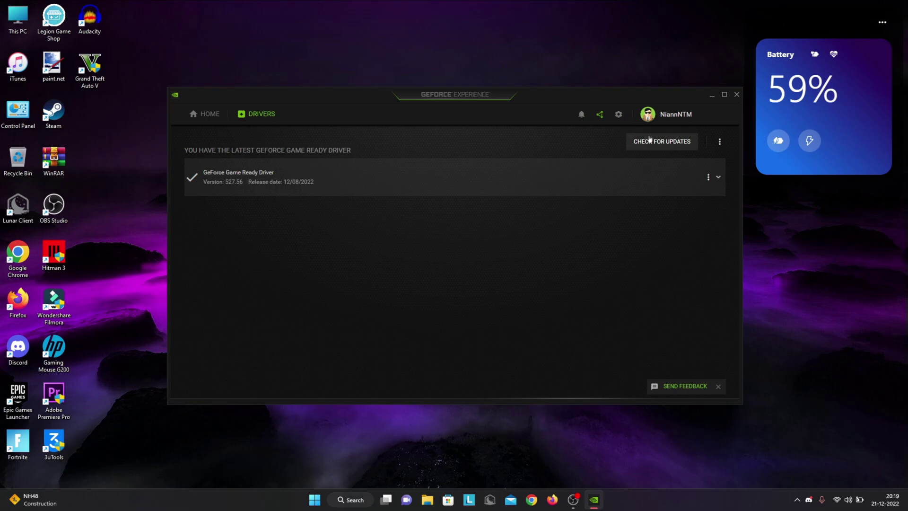
click(655, 141)
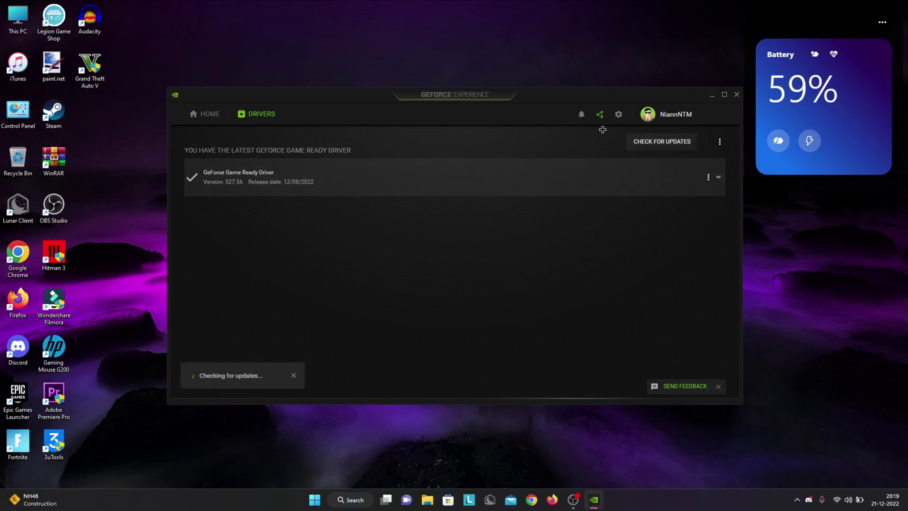
Optimize Fortnite from its details page, then close GeForce Experience.
click(206, 114)
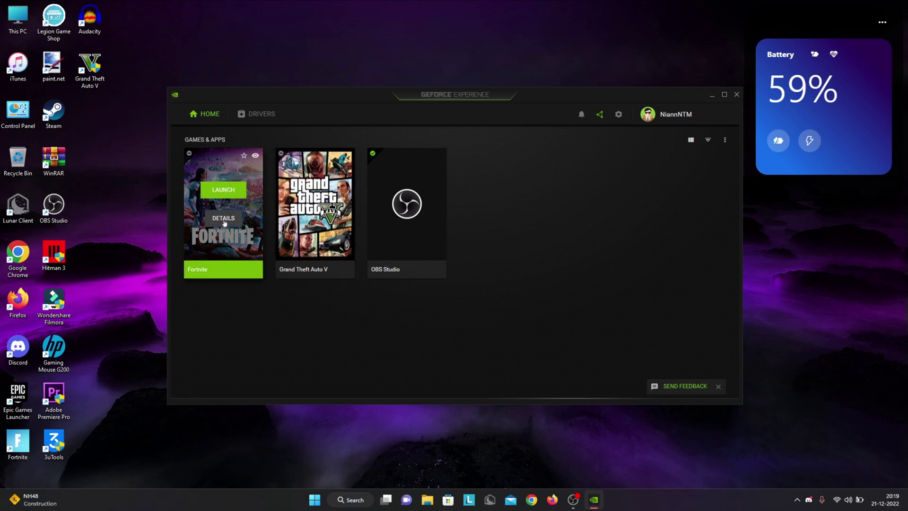
click(224, 219)
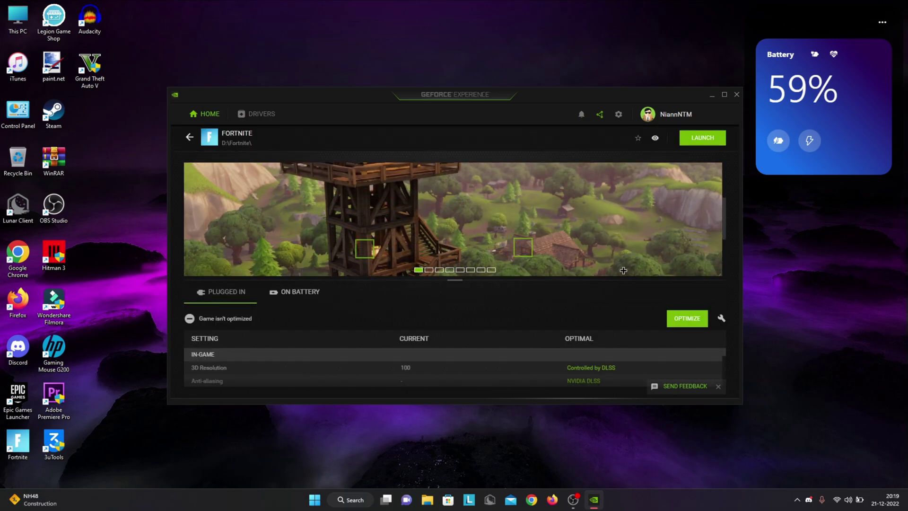
click(689, 318)
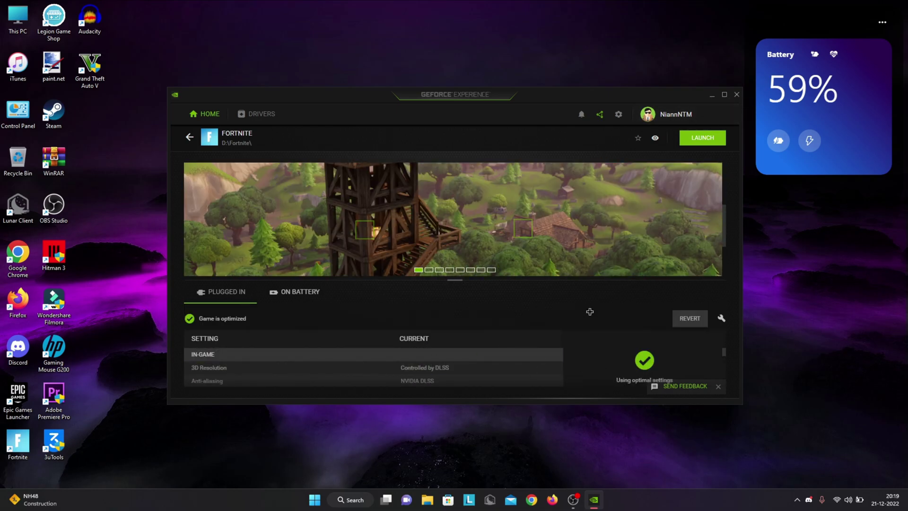
click(735, 95)
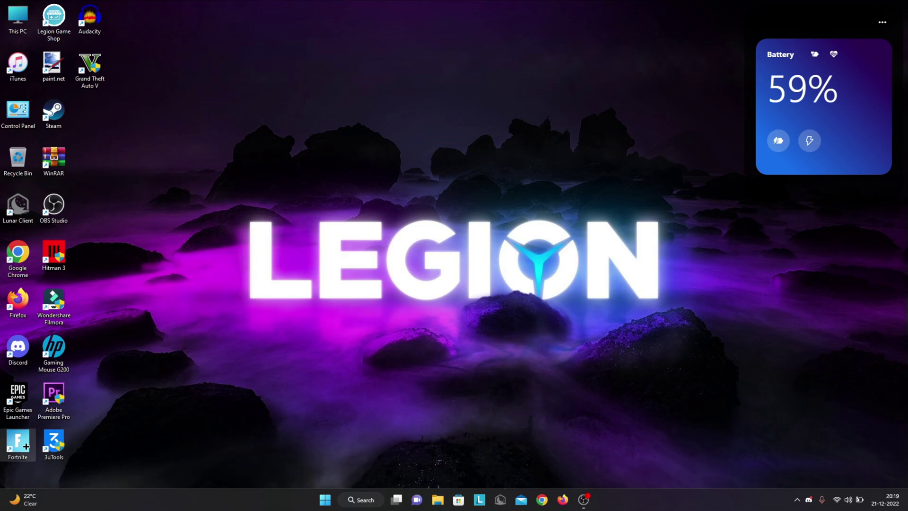
Refresh the desktop and, in Fortnite, go through the side menu to the Video settings page.
right_click(221, 208)
click(238, 255)
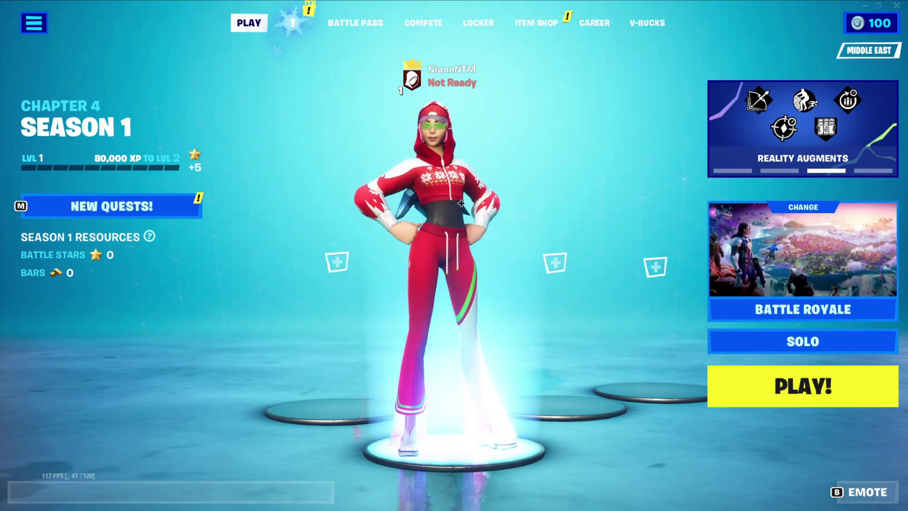
click(34, 22)
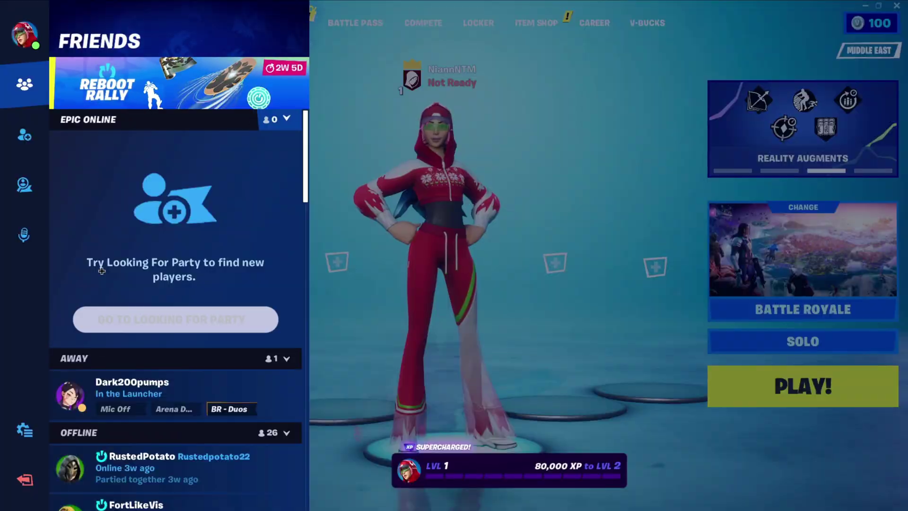
click(24, 430)
click(142, 94)
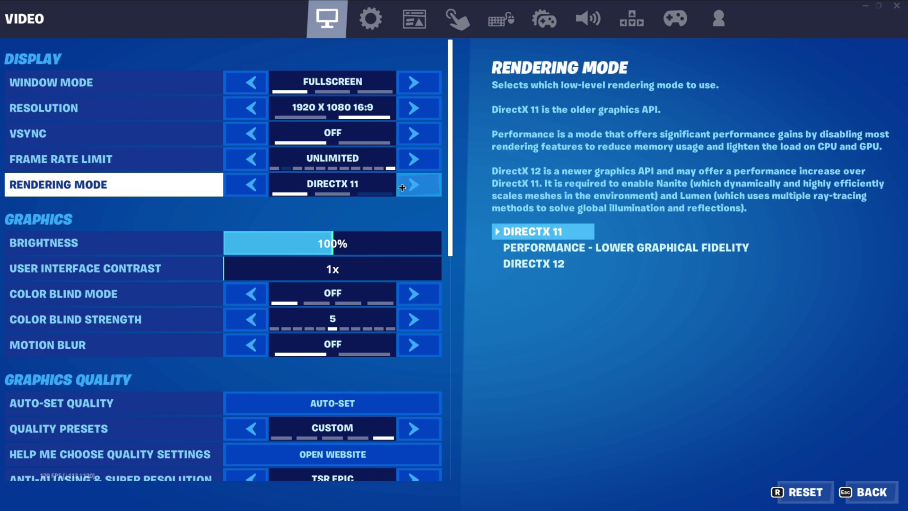
scroll(147, 203, down, 1)
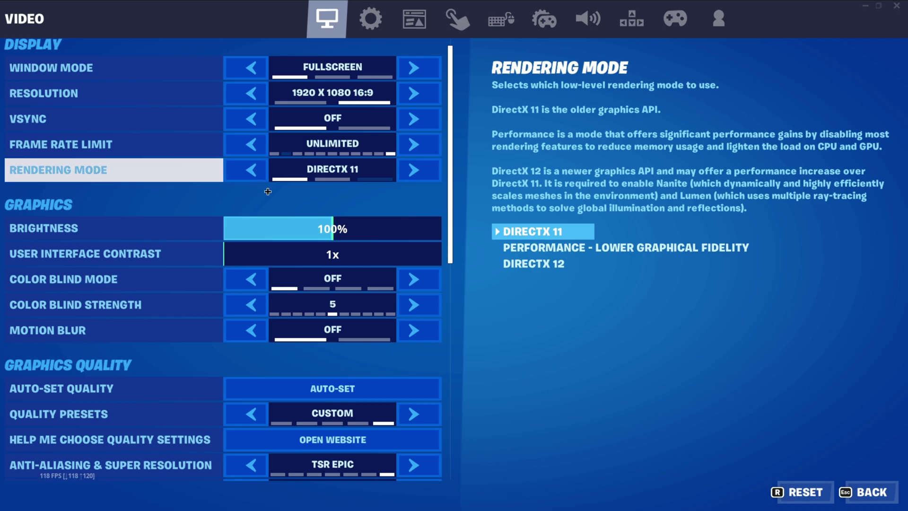
scroll(201, 250, down, 1)
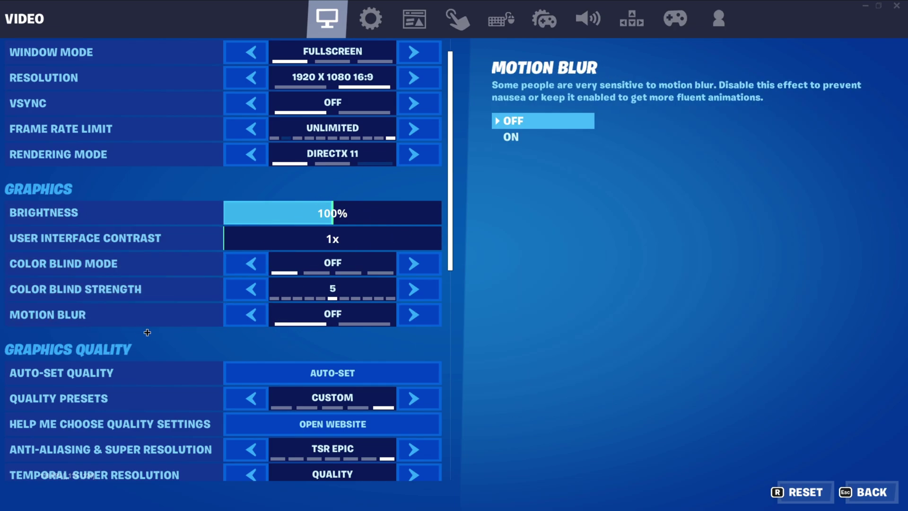
click(410, 315)
click(258, 317)
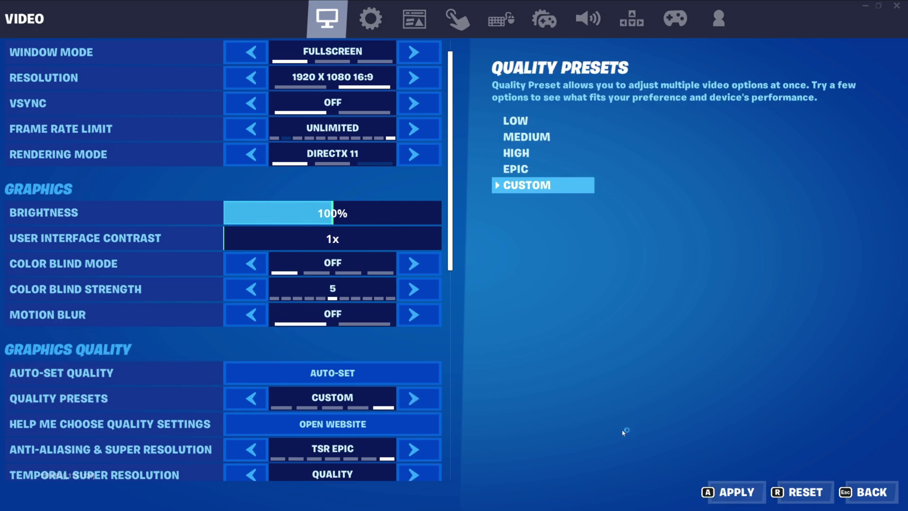
click(728, 493)
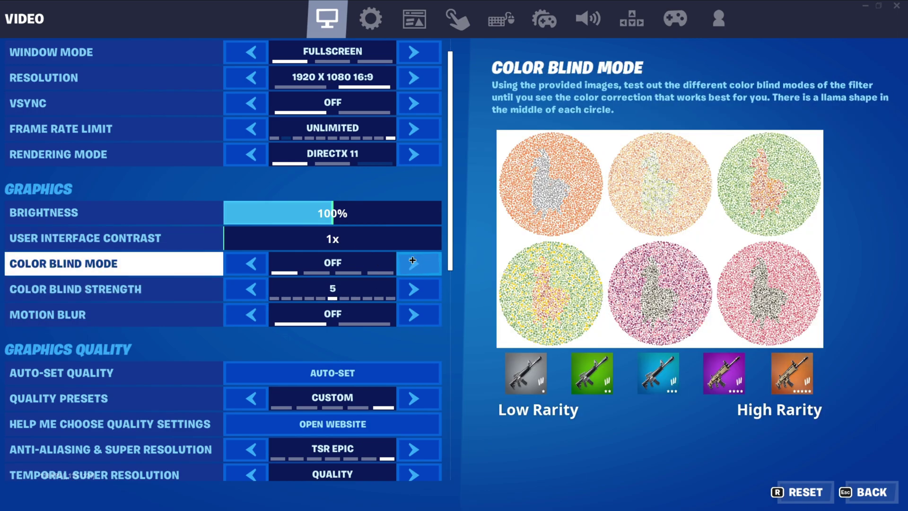
scroll(316, 345, down, 1)
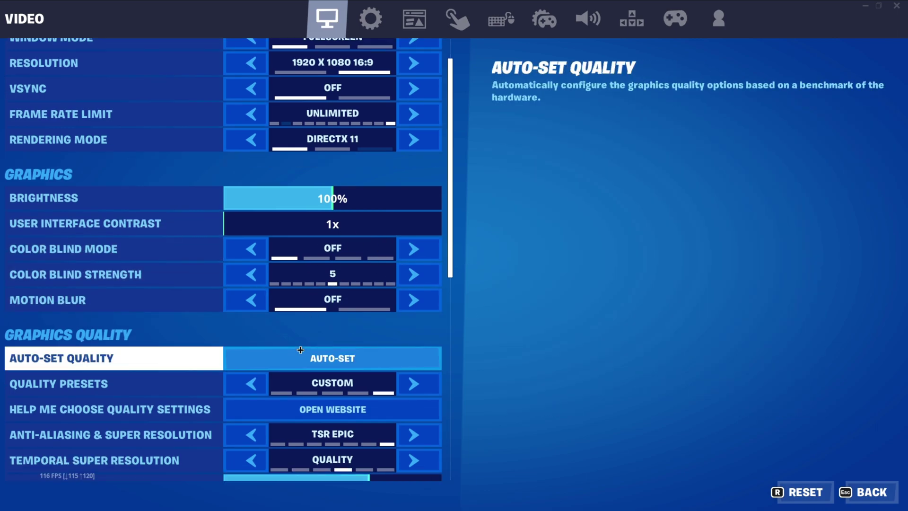
scroll(182, 330, down, 2)
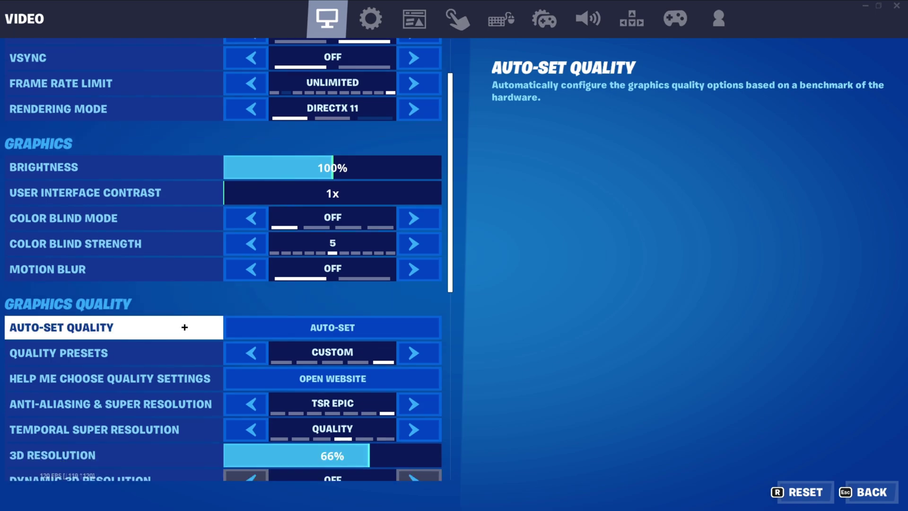
scroll(145, 330, down, 1)
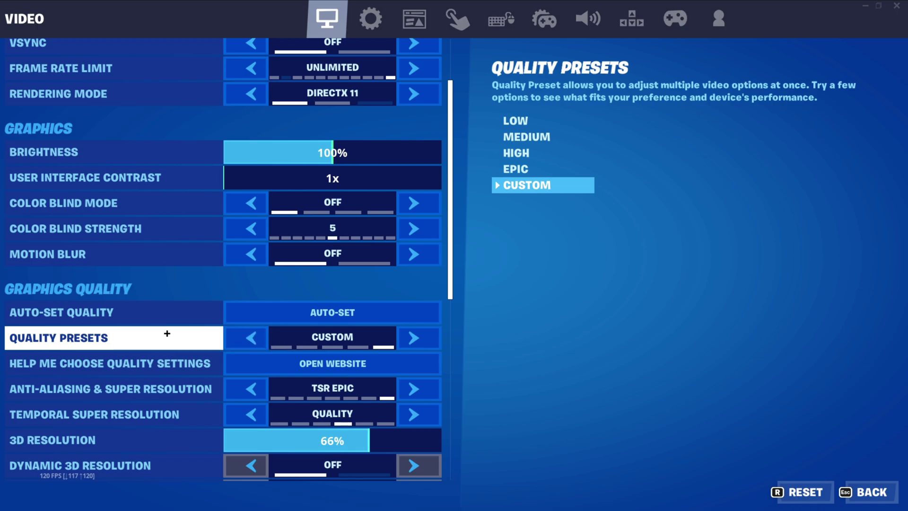
scroll(130, 327, down, 2)
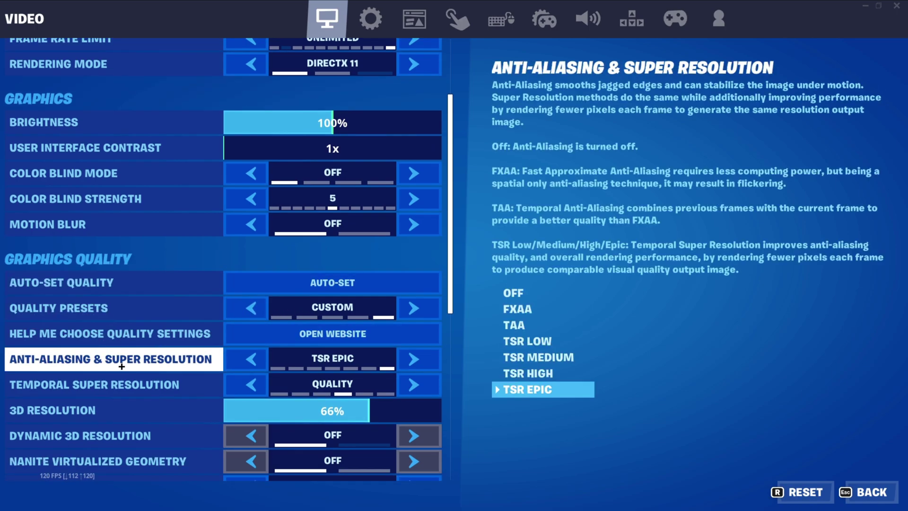
Lower Anti-Aliasing to TSR Low and apply it.
click(252, 363)
click(252, 362)
click(252, 362)
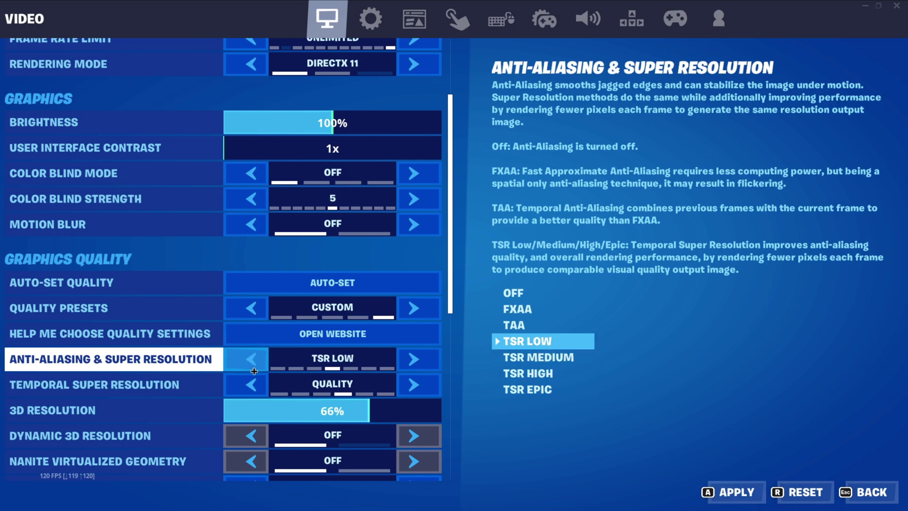
key(a)
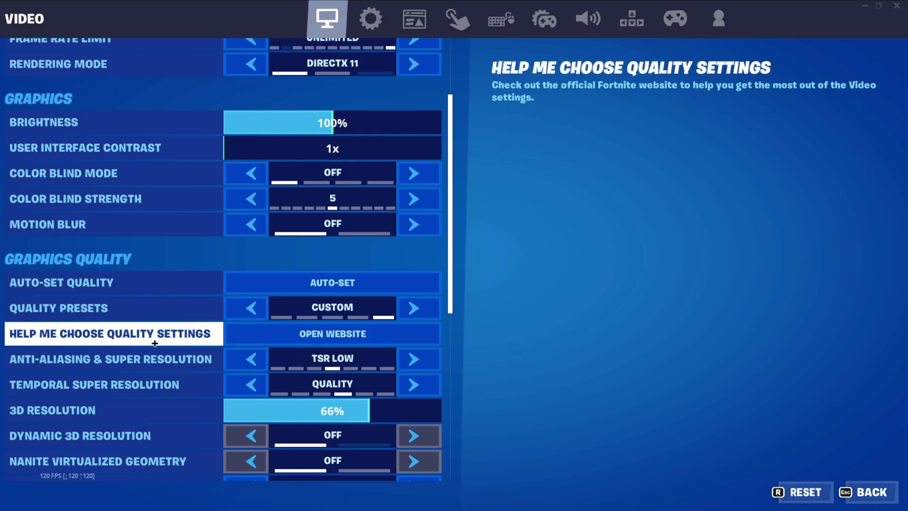
Set Temporal Super Resolution to Balanced, bringing 3D Resolution to 58%.
scroll(205, 367, down, 1)
click(239, 367)
click(238, 368)
click(238, 368)
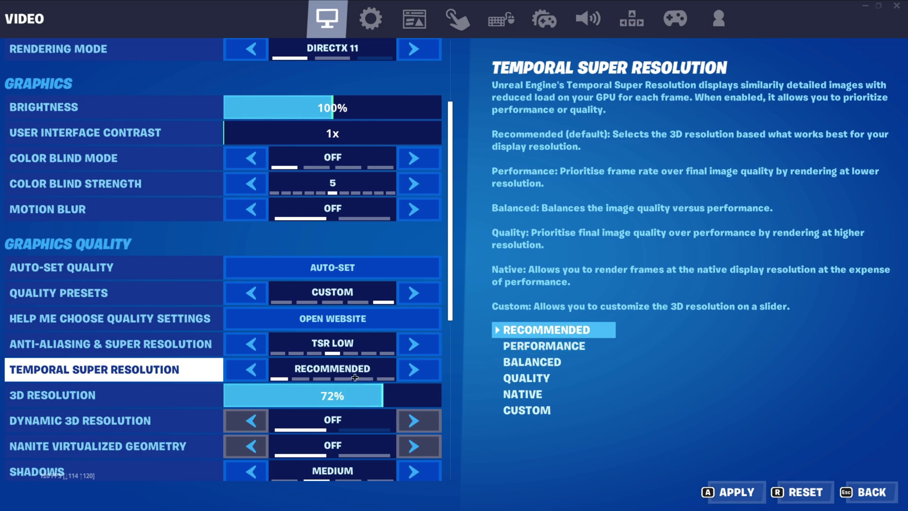
click(422, 375)
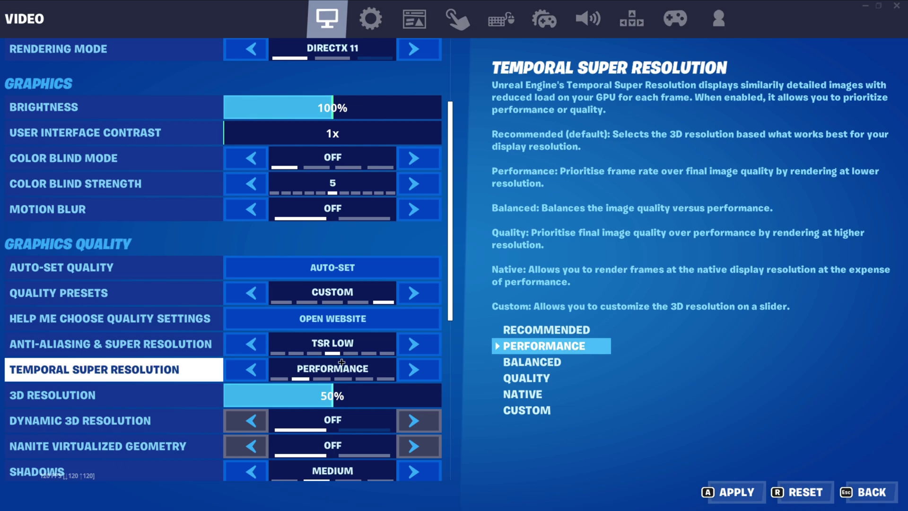
click(413, 369)
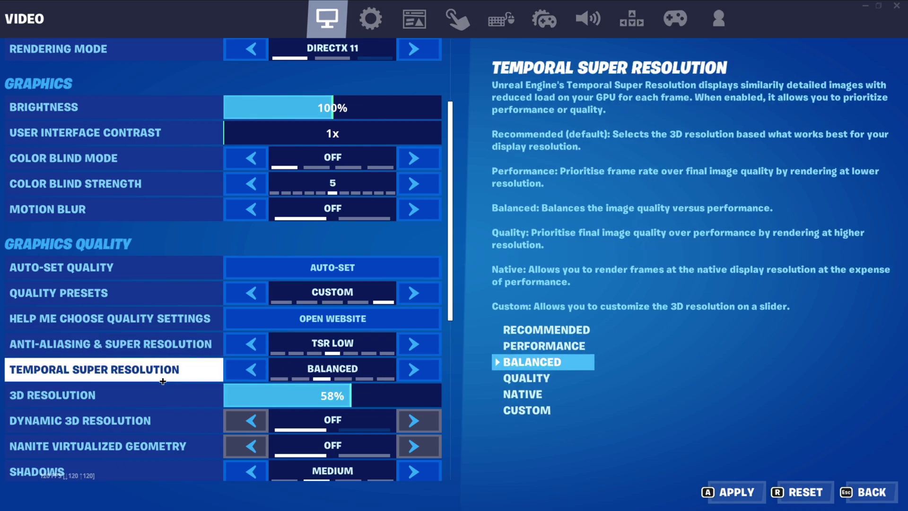
scroll(176, 370, down, 1)
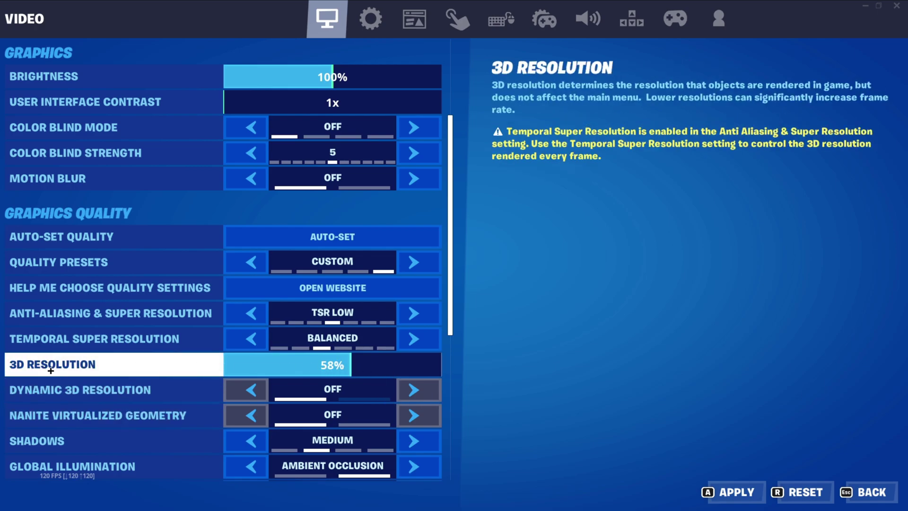
Turn Shadows, Global Illumination and Reflections Off.
scroll(150, 375, down, 2)
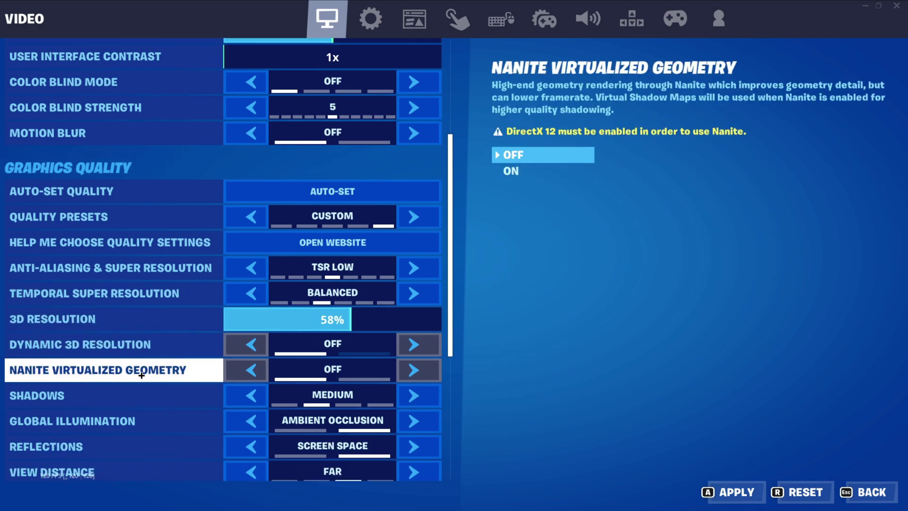
scroll(150, 375, down, 1)
scroll(158, 370, down, 1)
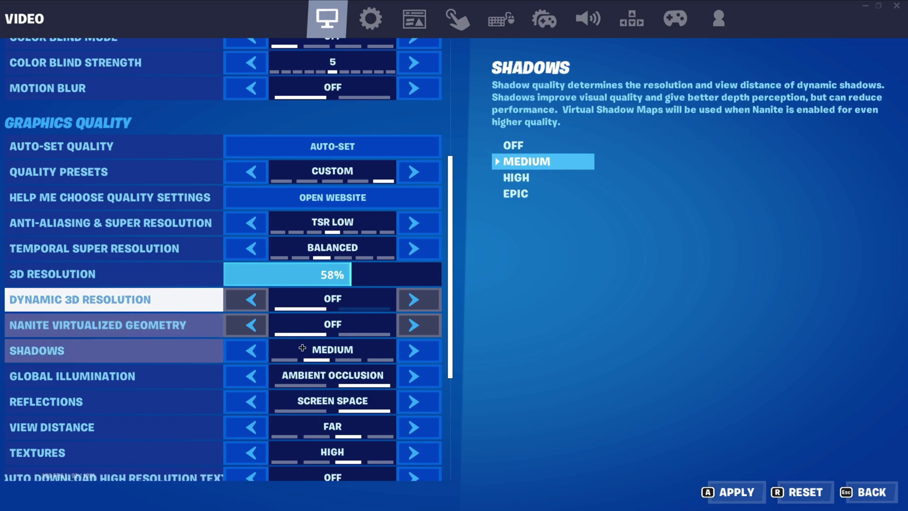
scroll(236, 331, down, 1)
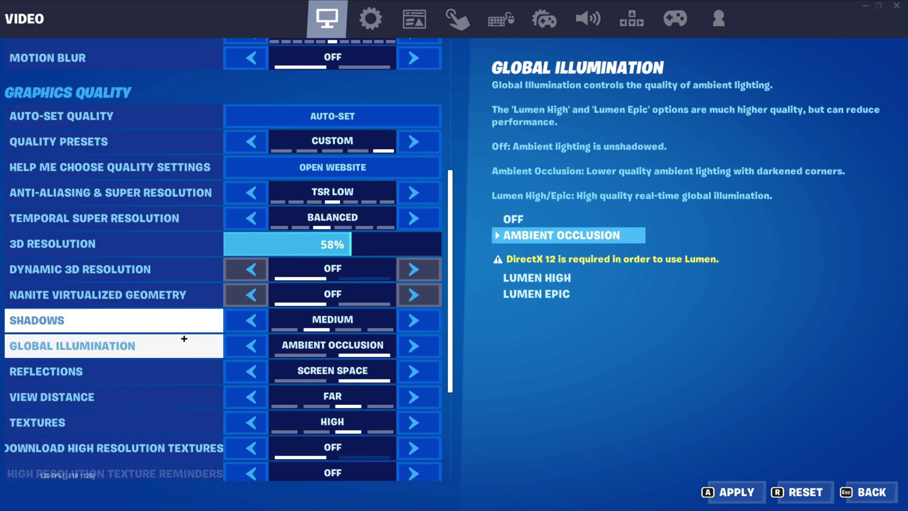
click(277, 331)
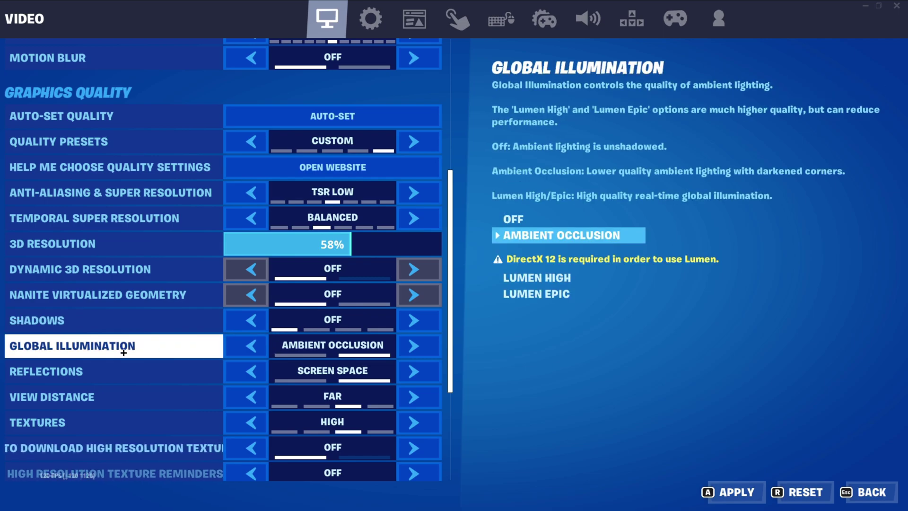
click(252, 346)
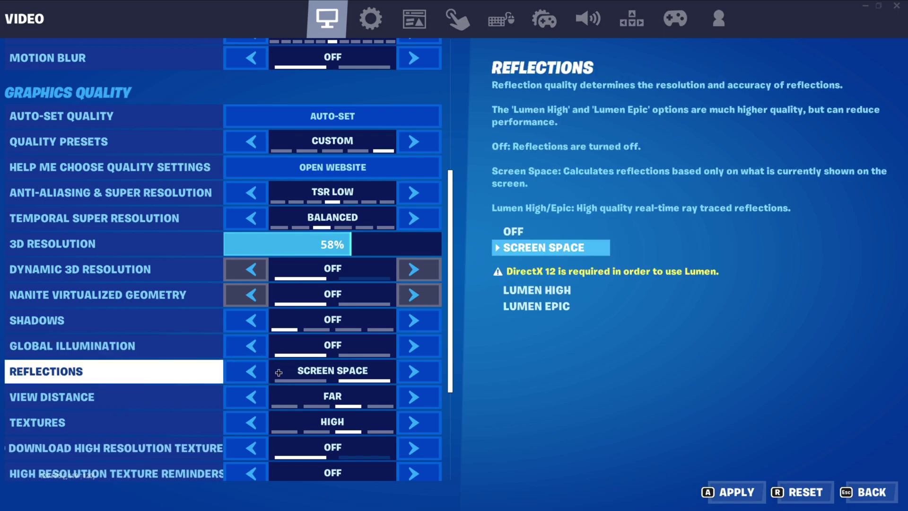
click(265, 371)
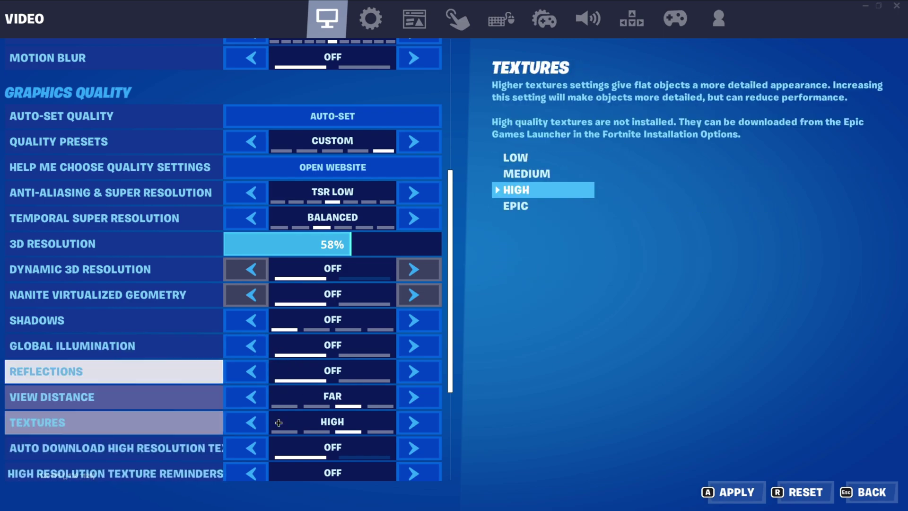
Try lowering View Distance and Textures, then restore them to Far and High.
click(250, 399)
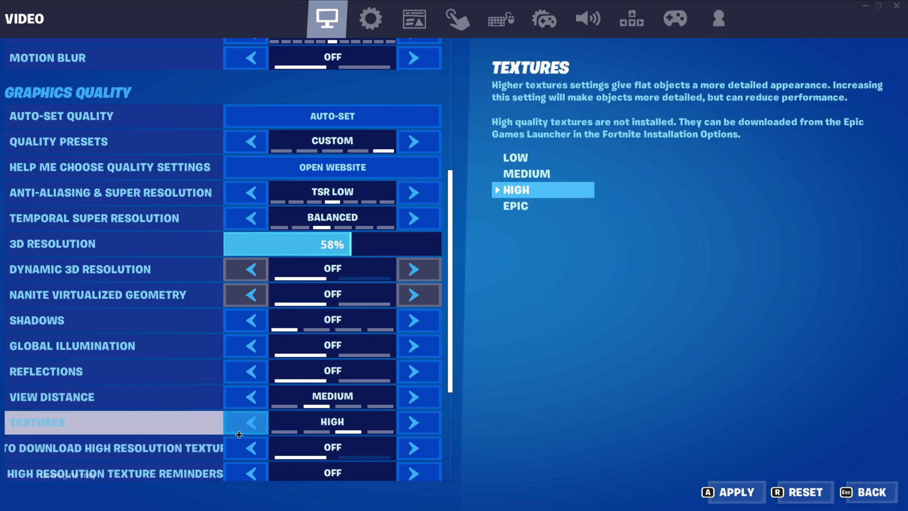
click(250, 424)
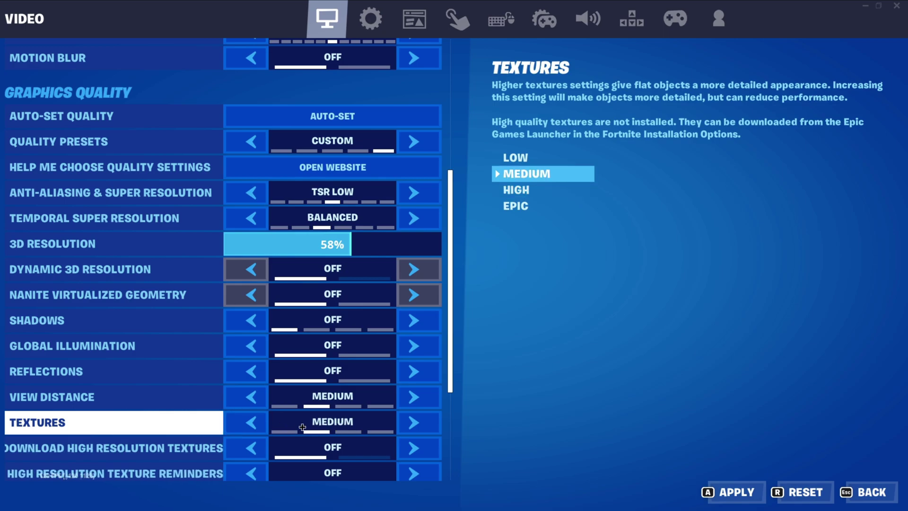
click(413, 422)
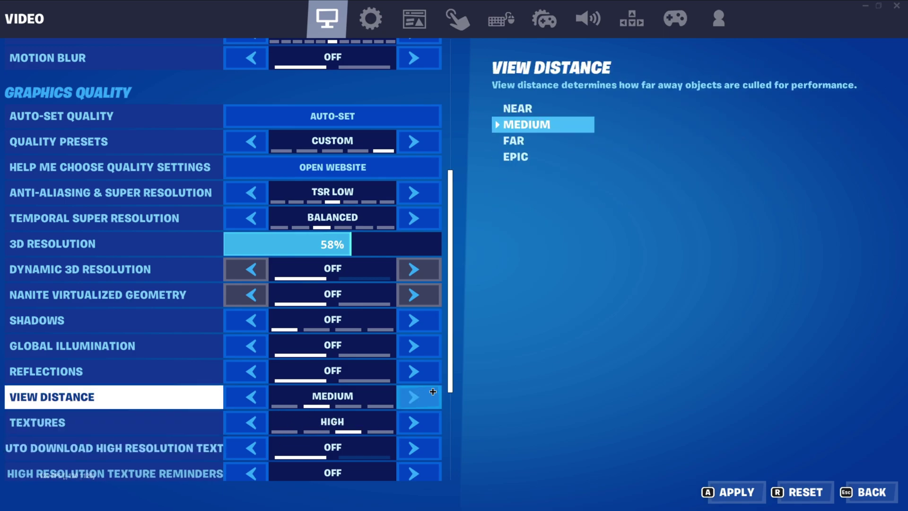
click(419, 395)
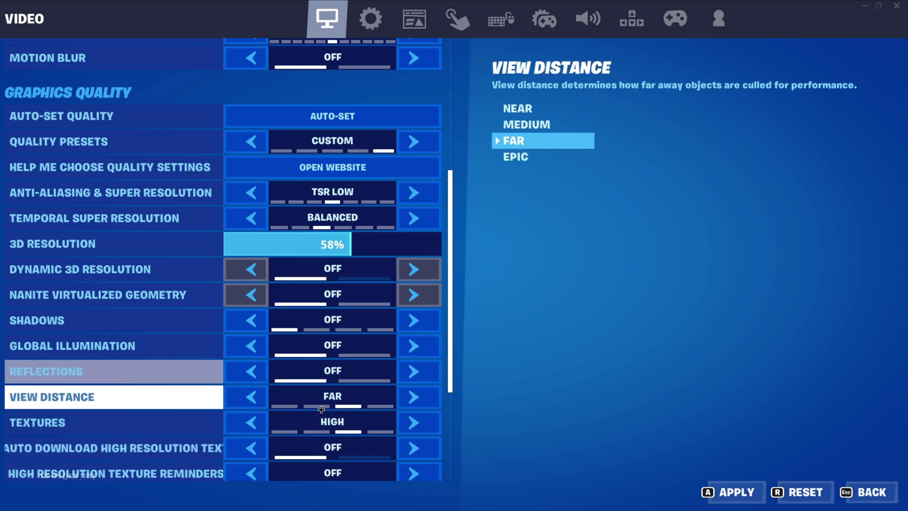
scroll(165, 401, down, 3)
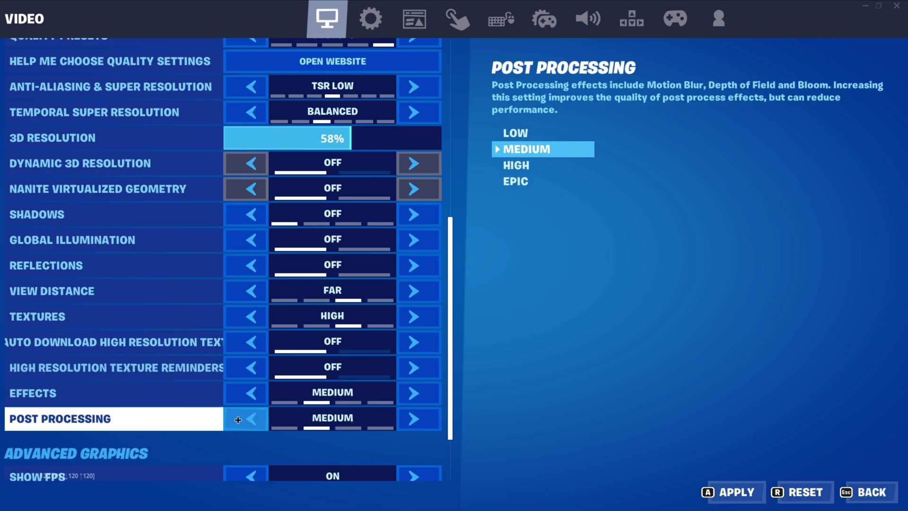
click(248, 424)
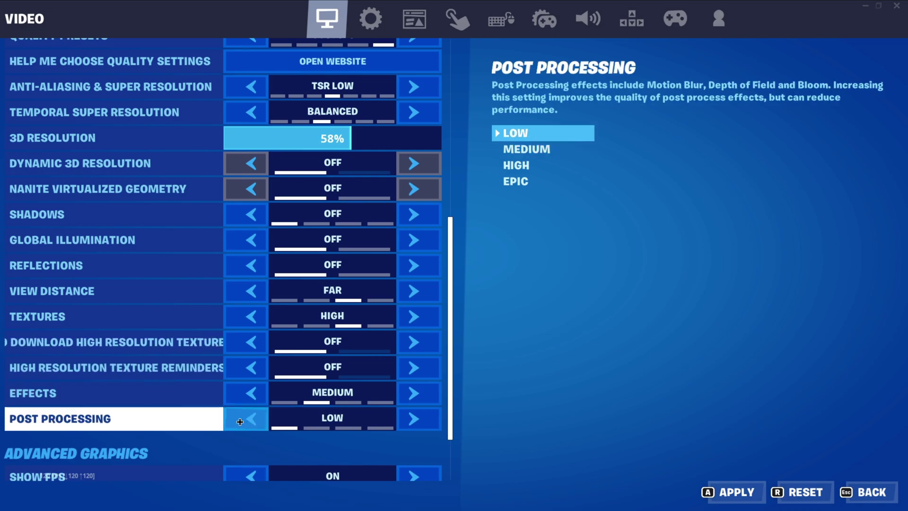
scroll(73, 407, down, 1)
click(409, 388)
scroll(121, 364, down, 2)
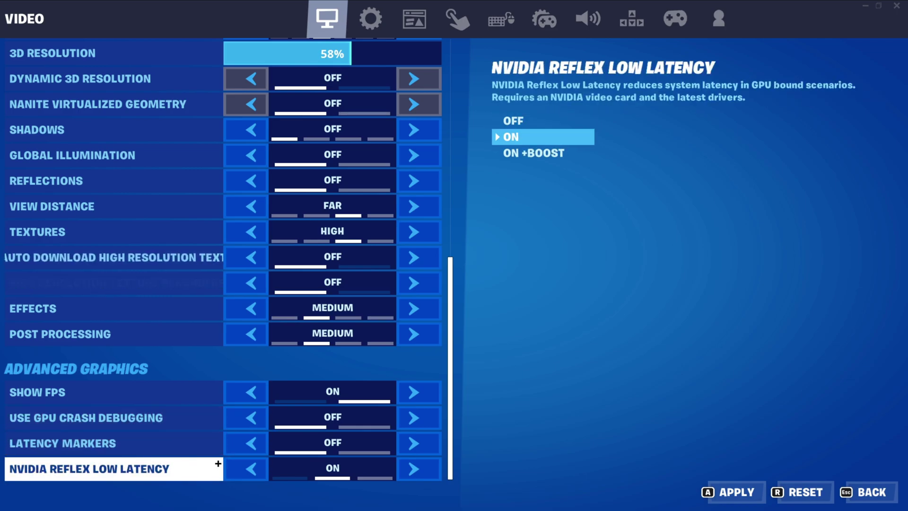
Set Nvidia Reflex to On +Boost and Rendering Mode to Performance, applying both and confirming the restart notice.
click(414, 469)
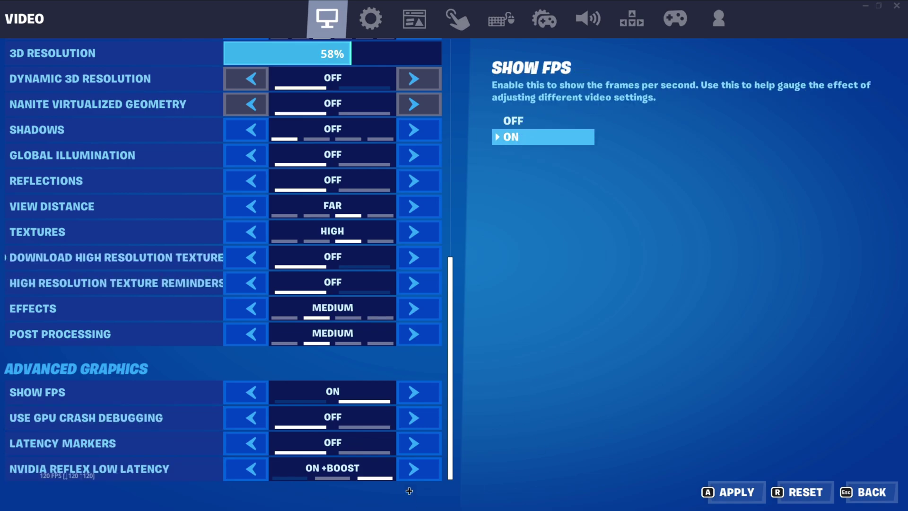
click(728, 501)
drag(450, 360, 455, 61)
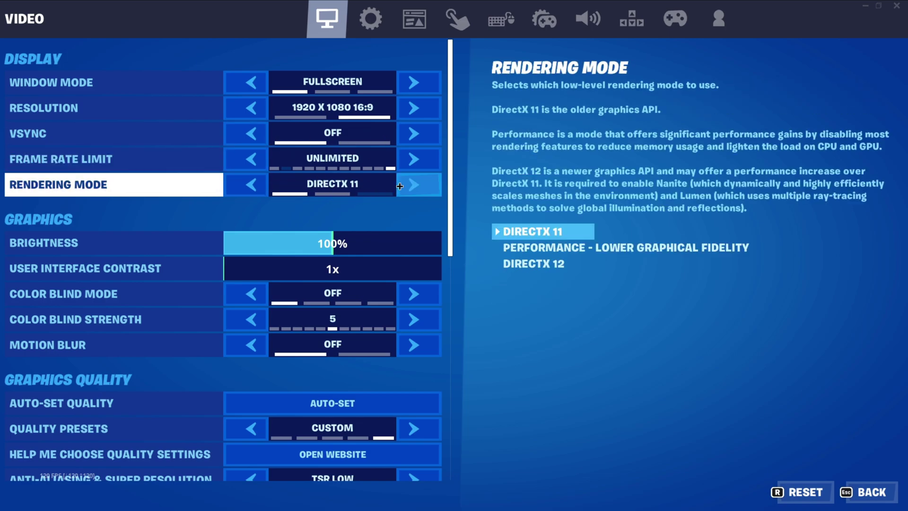
click(413, 185)
click(414, 185)
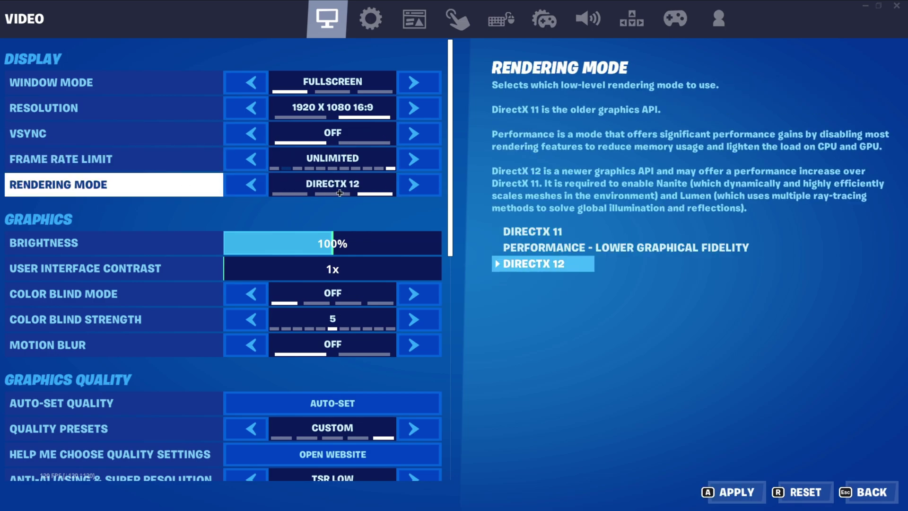
click(268, 180)
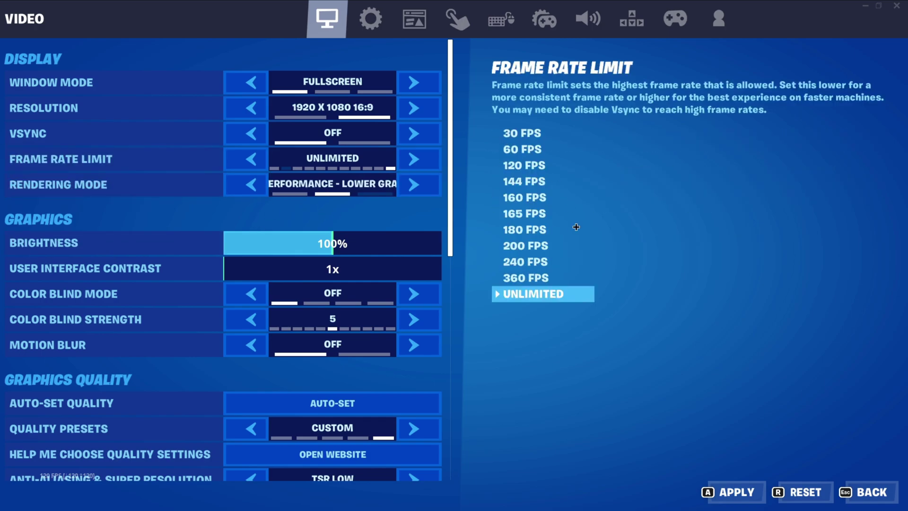
click(722, 493)
click(491, 376)
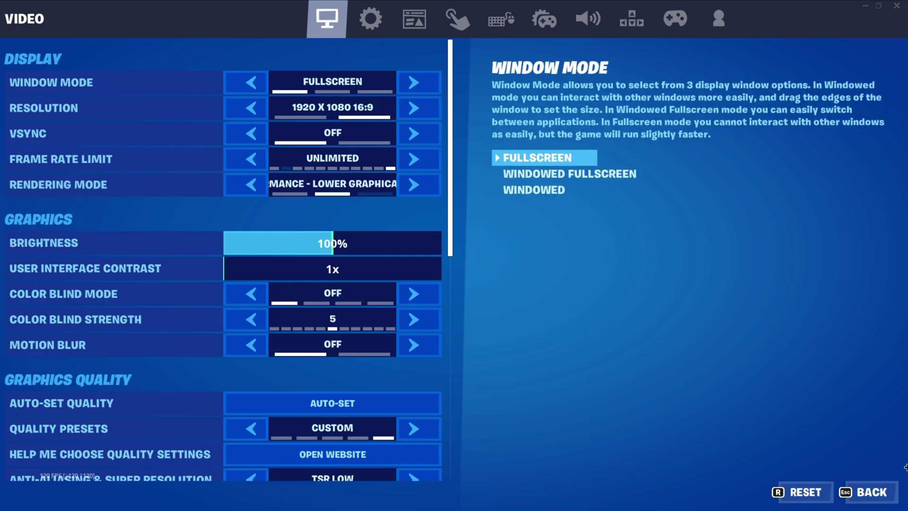